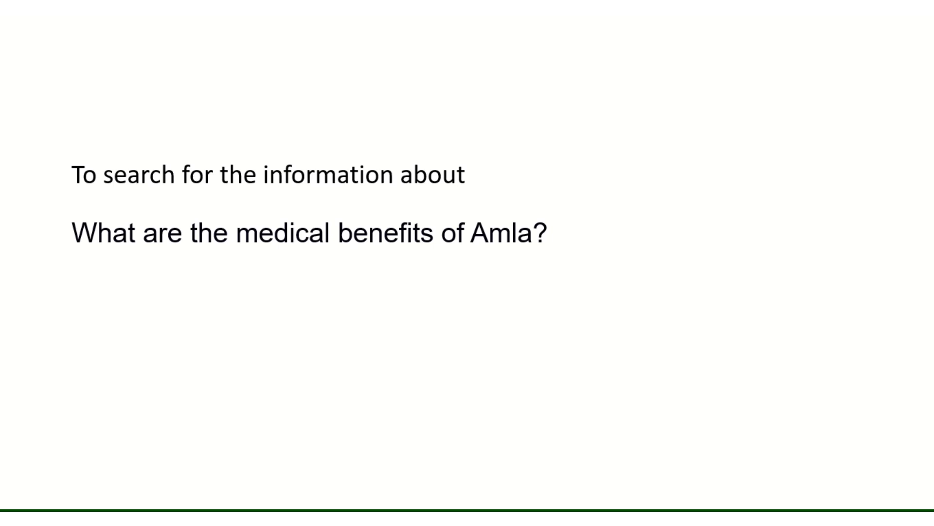
- Switch from the Amla slideshow to the Chrome window showing Google's home page
key("alt+Tab")
key("alt+Tab")
key("alt+Tab")
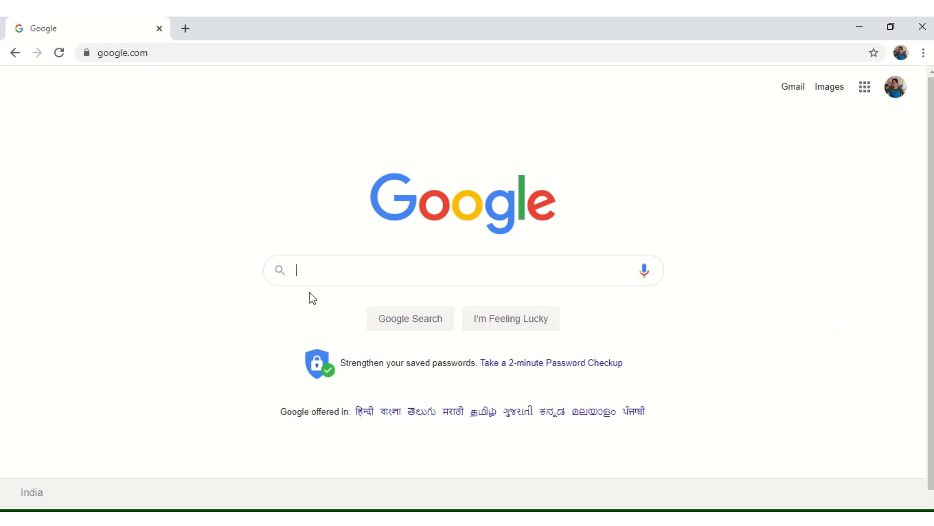
- Search Google for 'AMLA', browse its results, and select the query for replacement
type("AM")
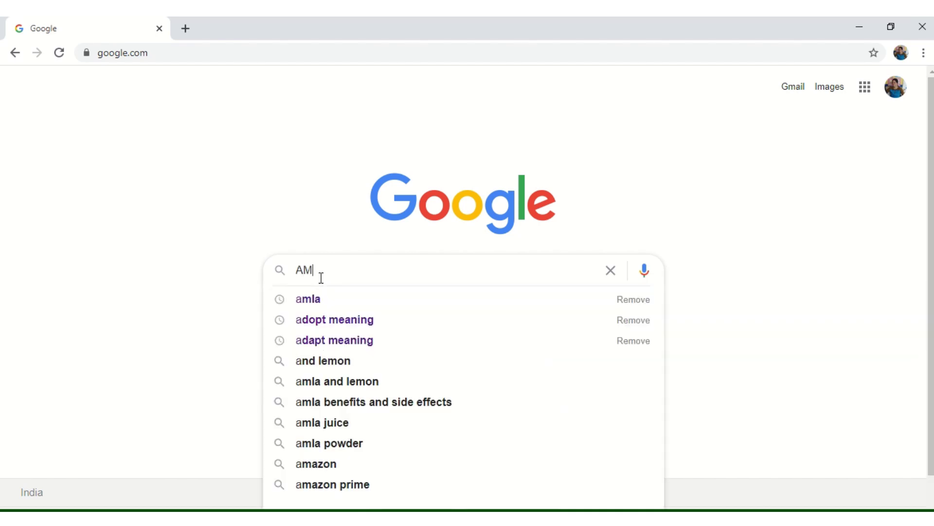
type("LA")
key("Return")
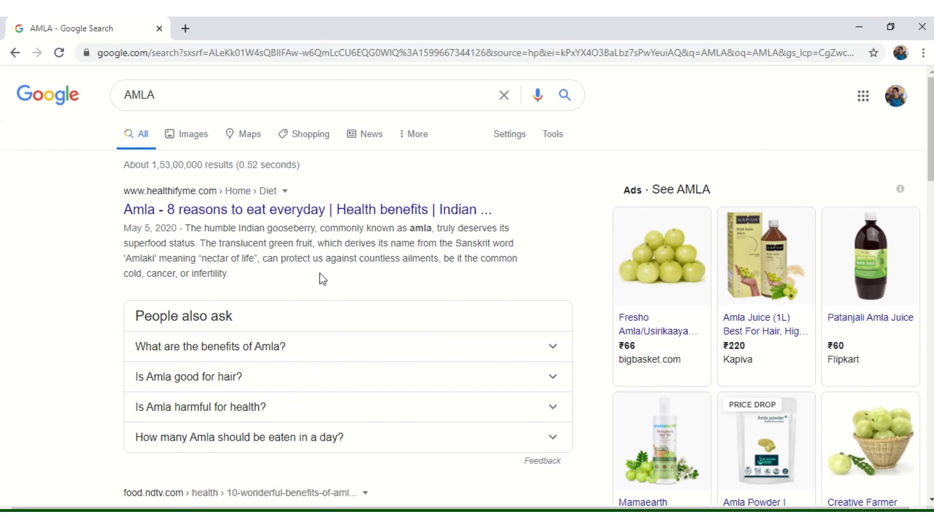
scroll(320, 272, "down", 3)
scroll(322, 277, "down", 3)
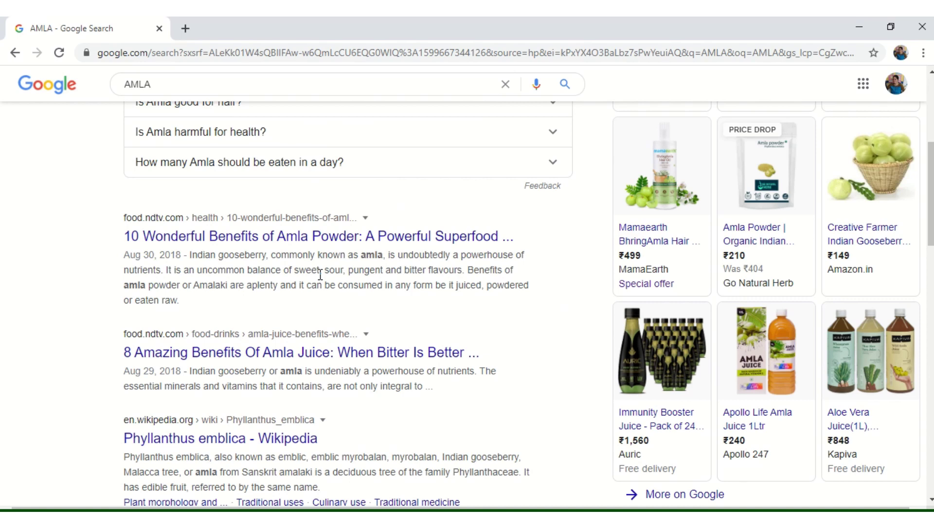
scroll(314, 284, "up", 4)
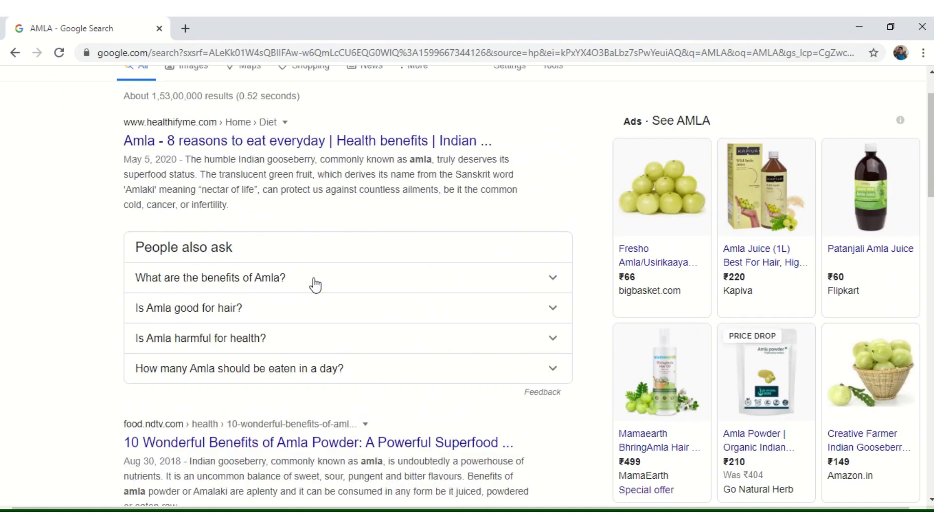
scroll(315, 284, "up", 2)
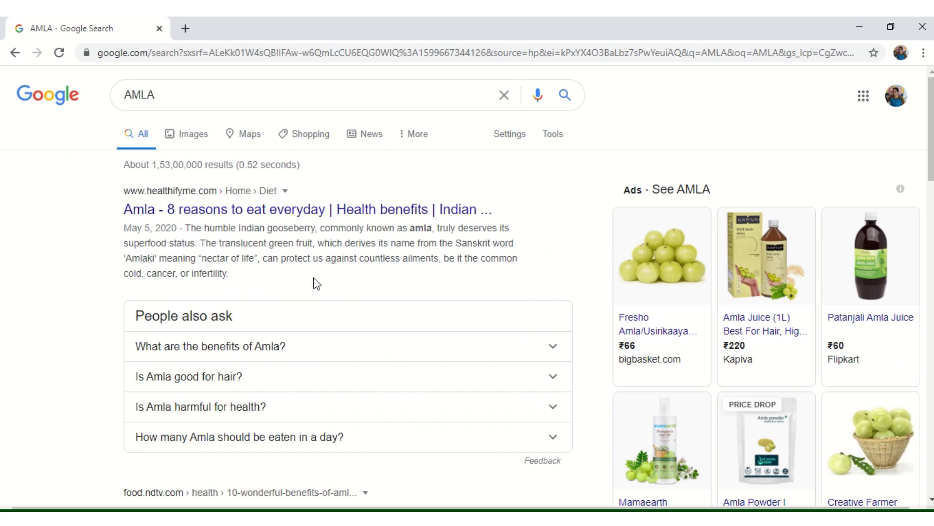
left_click(134, 94)
left_click_drag(125, 100, 160, 95)
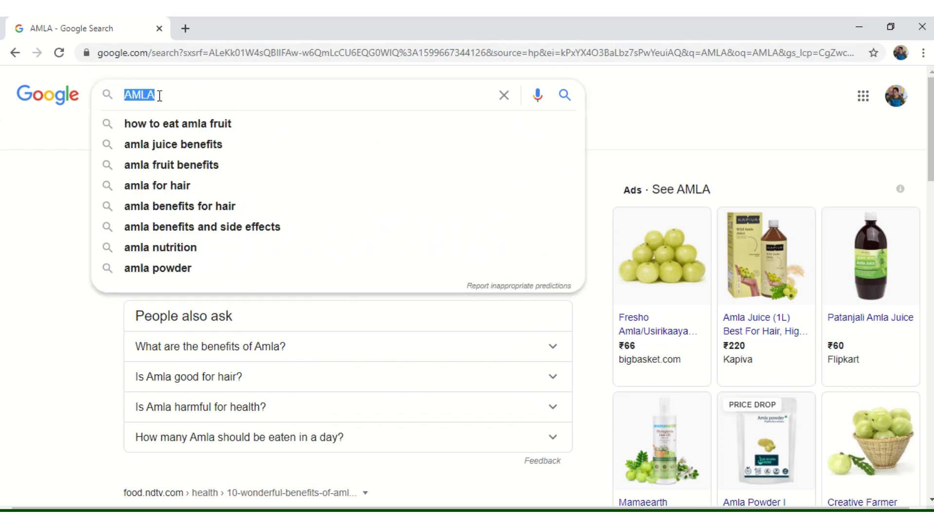
- Search for 'medical benefits of amla' and browse the roughly 7,82,000 results
type("medical benefits of am")
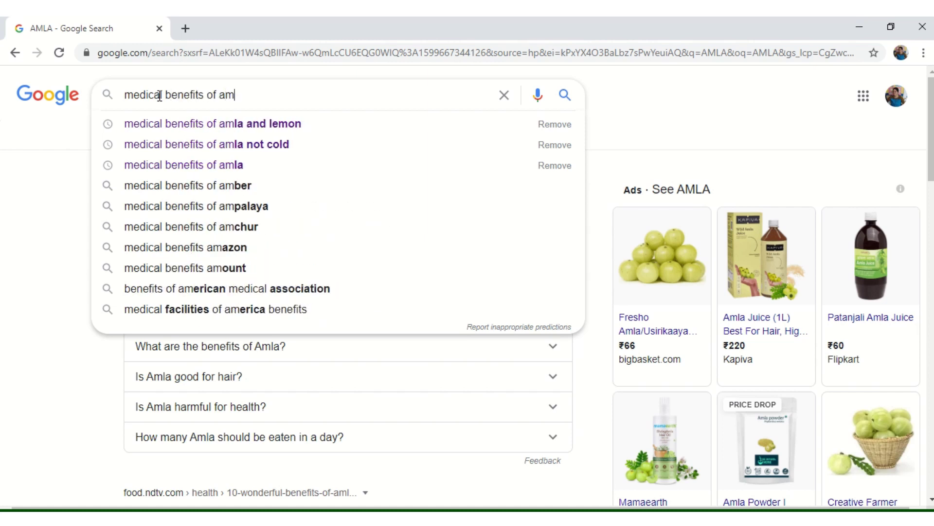
type("la")
key("Return")
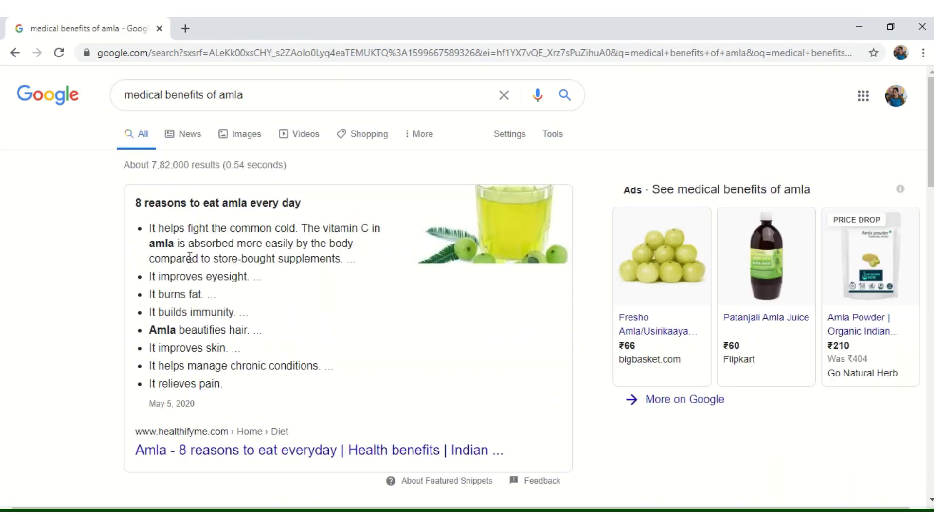
scroll(193, 253, "down", 4)
scroll(192, 283, "down", 7)
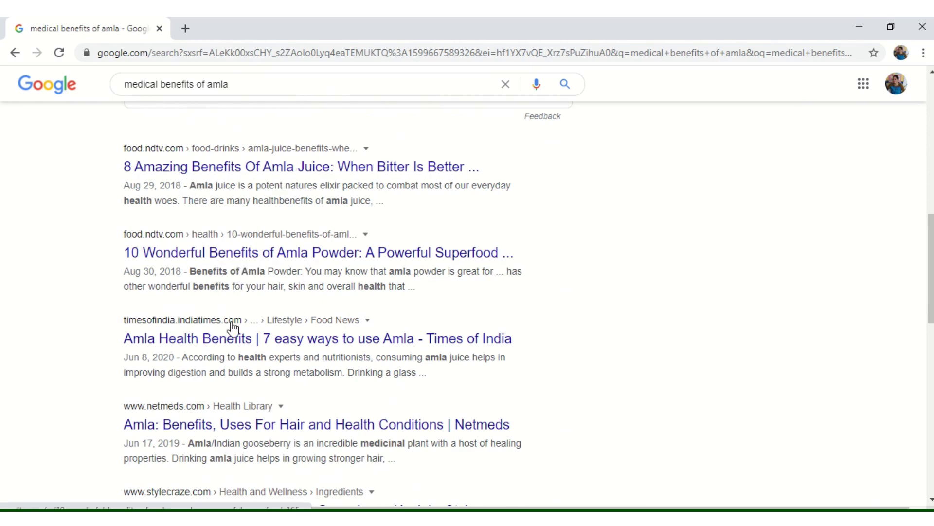
scroll(231, 351, "up", 6)
scroll(230, 350, "up", 4)
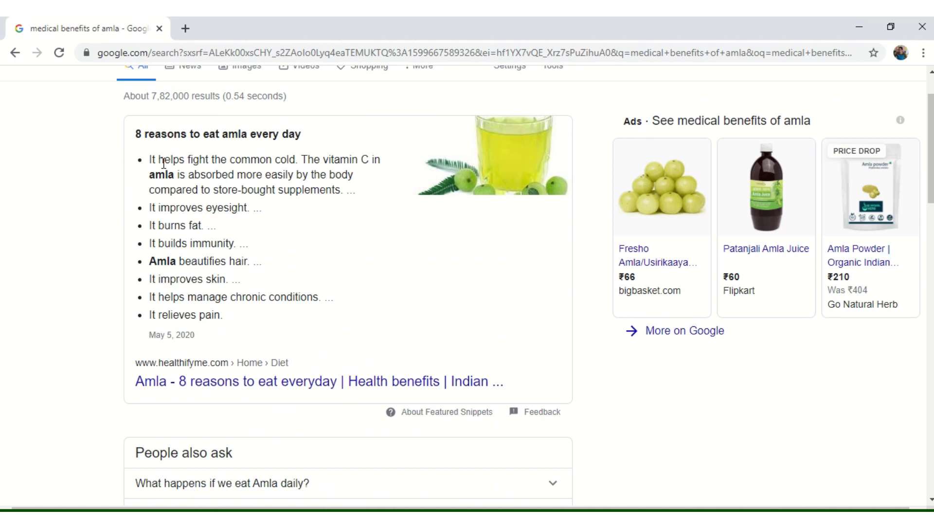
scroll(229, 350, "up", 2)
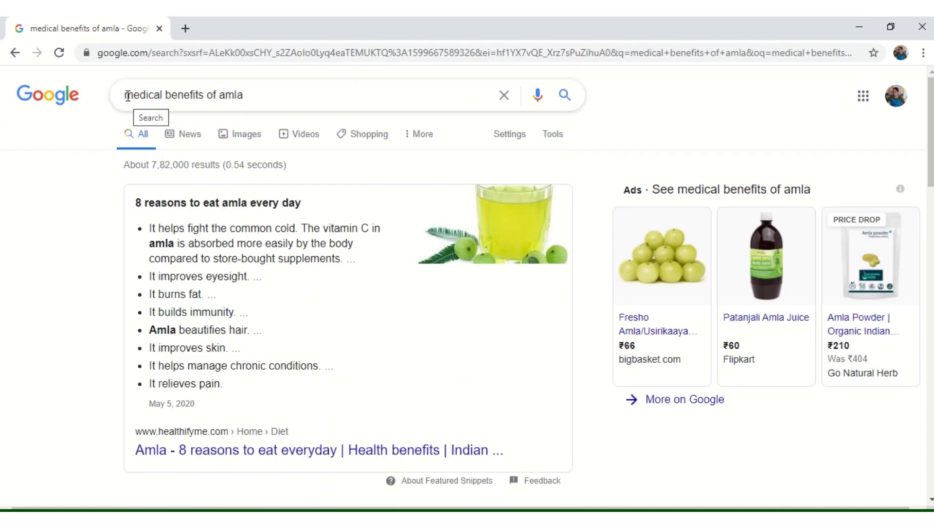
left_click_drag(124, 94, 257, 101)
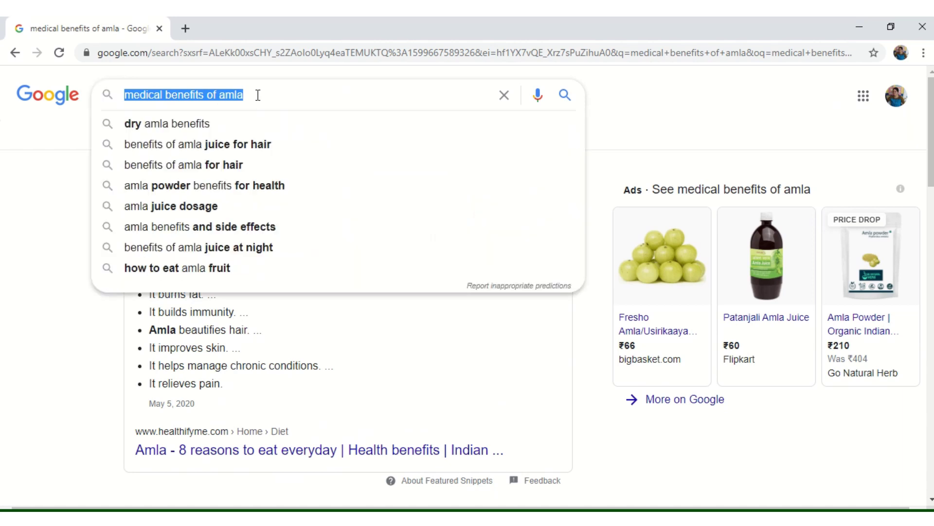
left_click(258, 95)
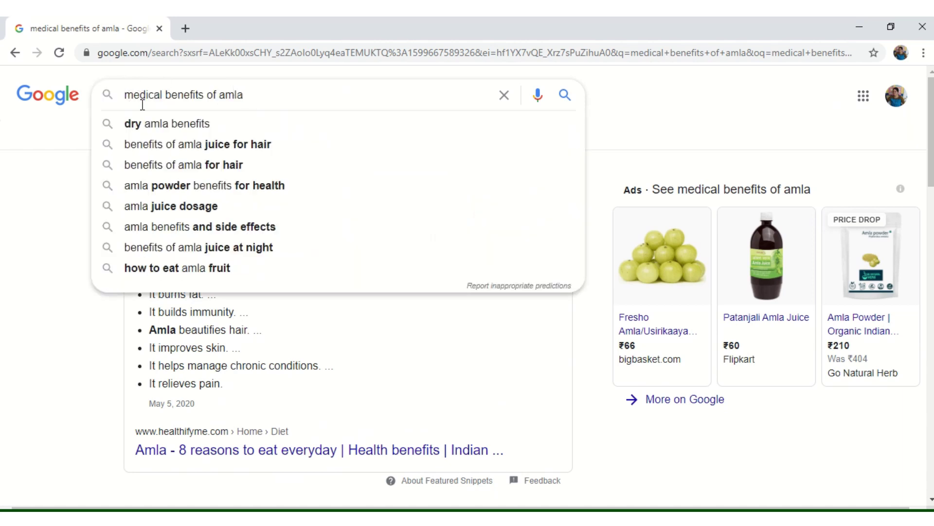
- Run the quoted search "medical benefits of amla" and highlight matching phrases in the snippets
key("Home")
type("\"")
left_click(255, 94)
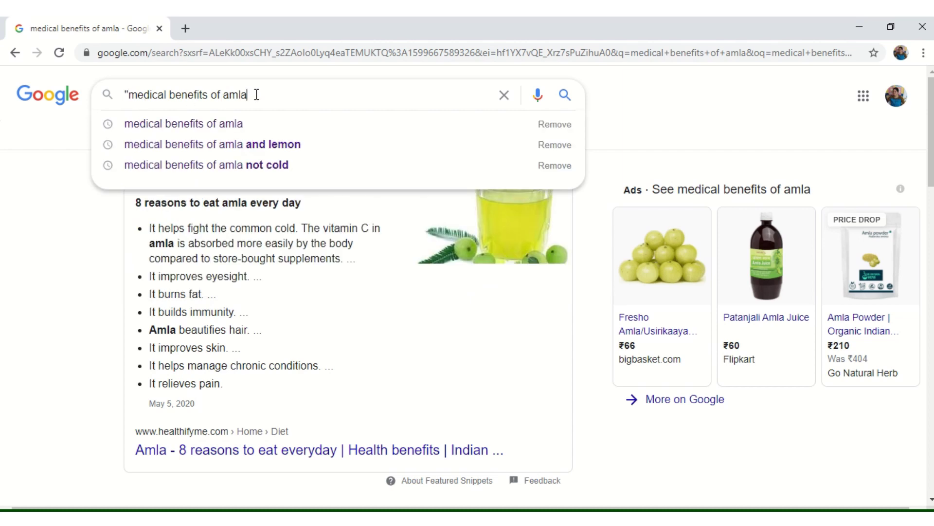
type("\"")
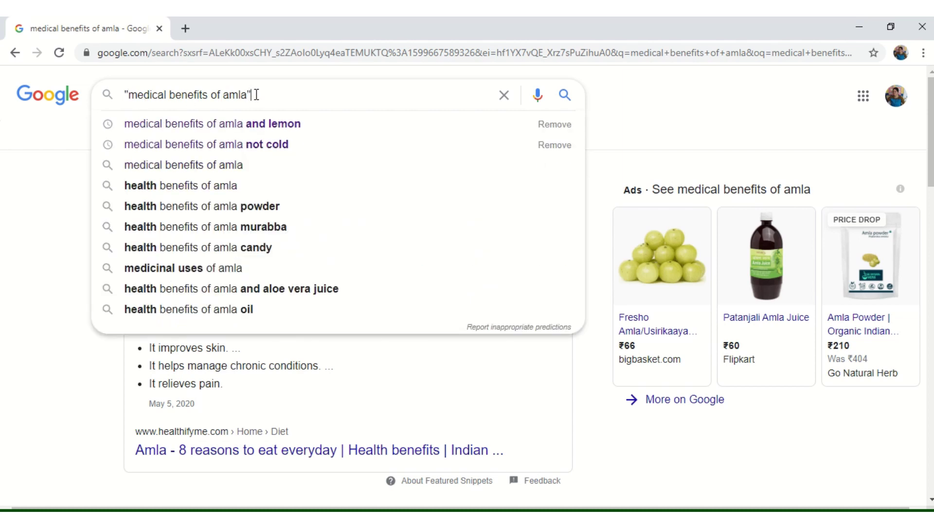
key("Return")
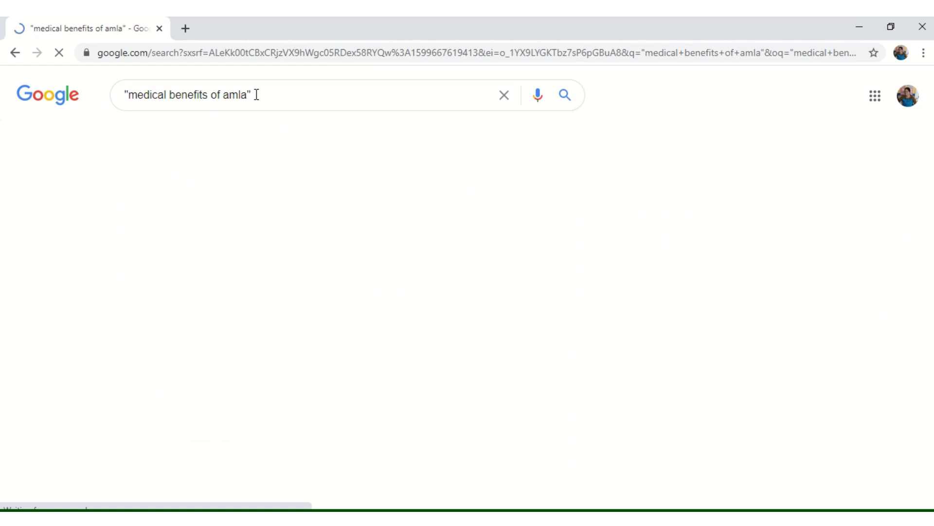
scroll(253, 272, "down", 1)
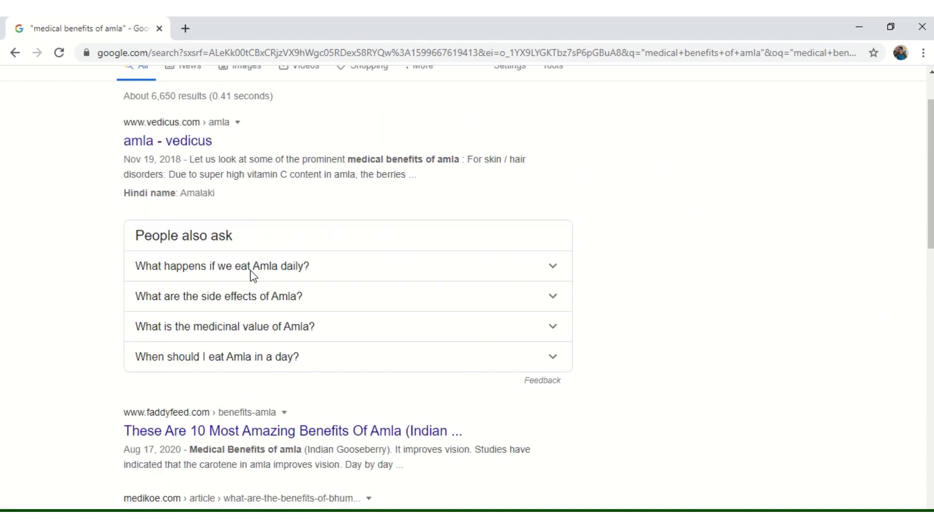
scroll(253, 275, "down", 4)
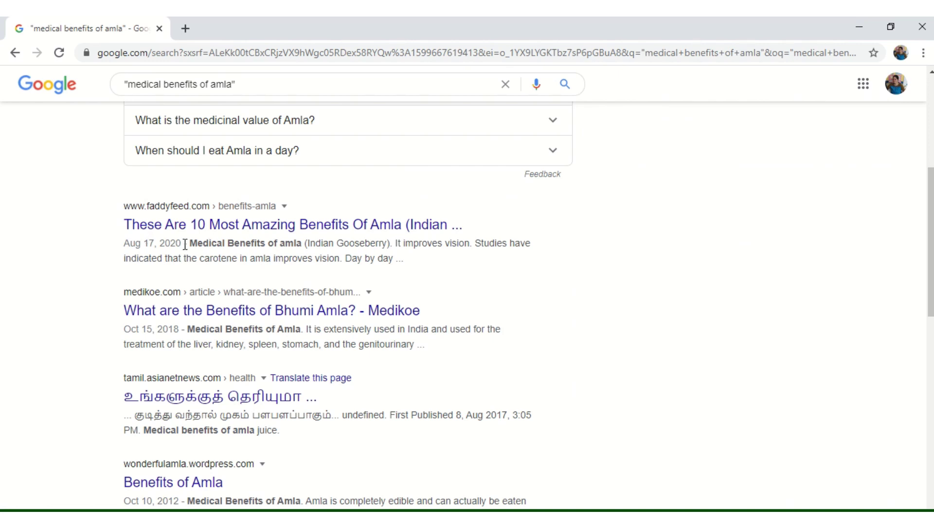
left_click_drag(189, 244, 303, 243)
left_click_drag(189, 329, 300, 325)
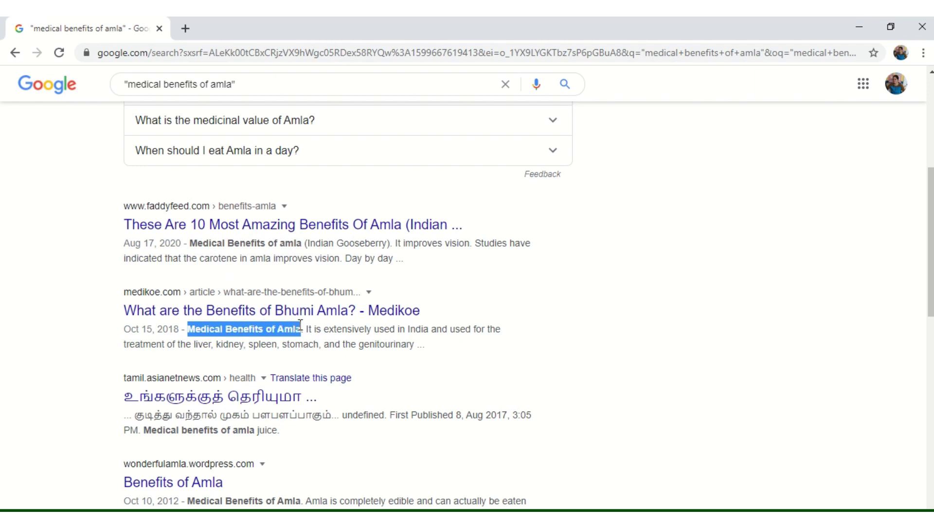
scroll(267, 142, "up", 6)
- Remove both quotation marks from the search query
left_click(265, 96)
key("BackSpace")
left_click(126, 96)
key("BackSpace")
left_click(279, 94)
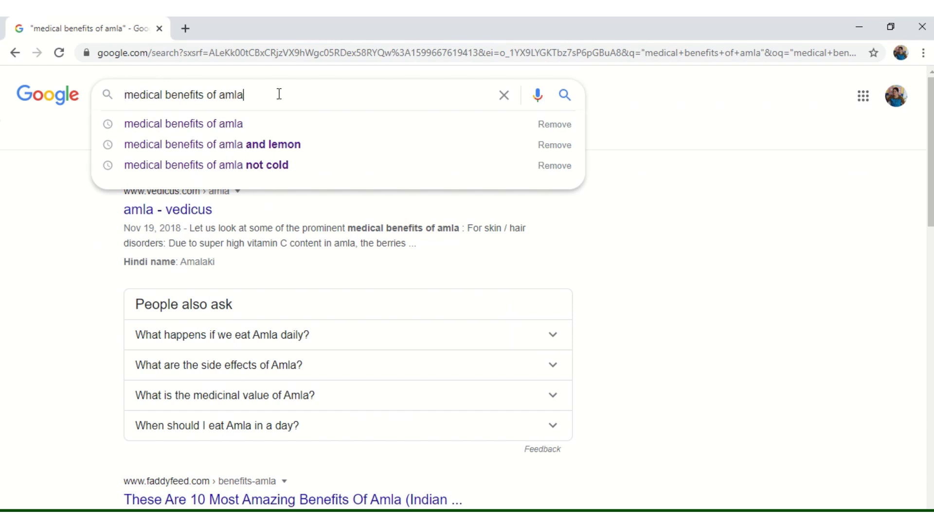
- Search 'medical benefits of amla NOT cold' and review the about 7,13,000 results
type("NO")
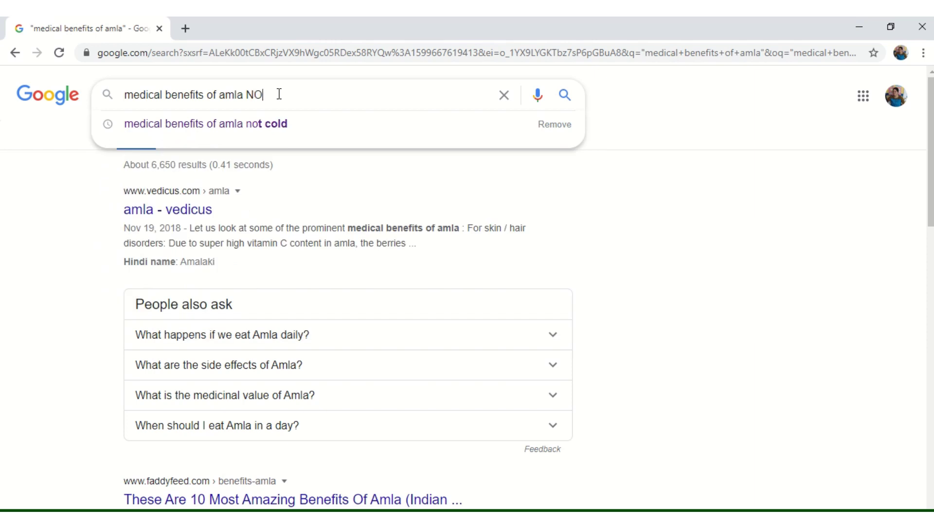
type("T cold")
key("BackSpace")
key("BackSpace")
type("ld")
key("Return")
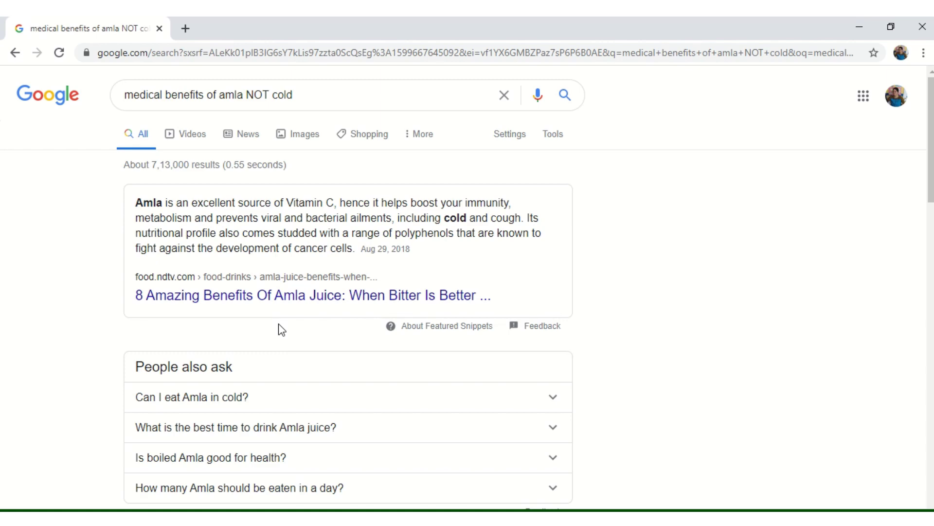
scroll(282, 329, "down", 2)
scroll(282, 329, "up", 2)
scroll(281, 329, "down", 5)
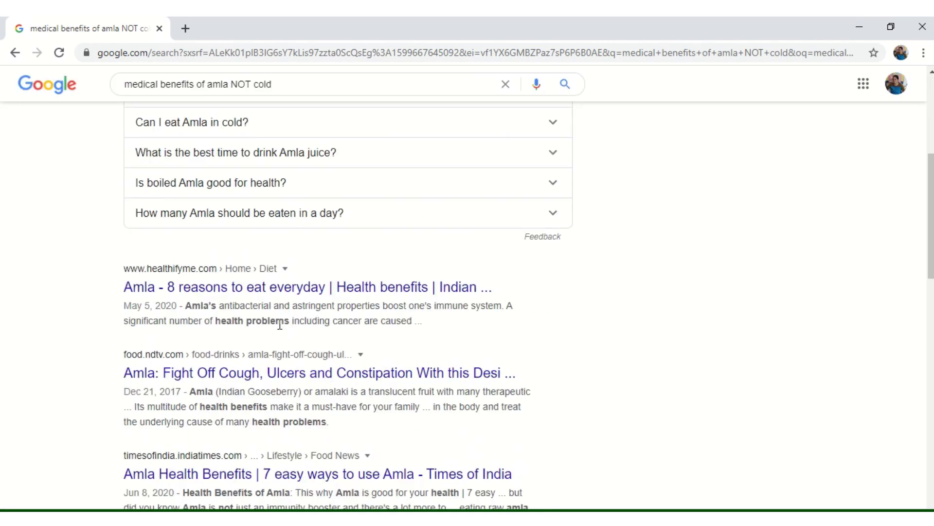
scroll(280, 325, "down", 1)
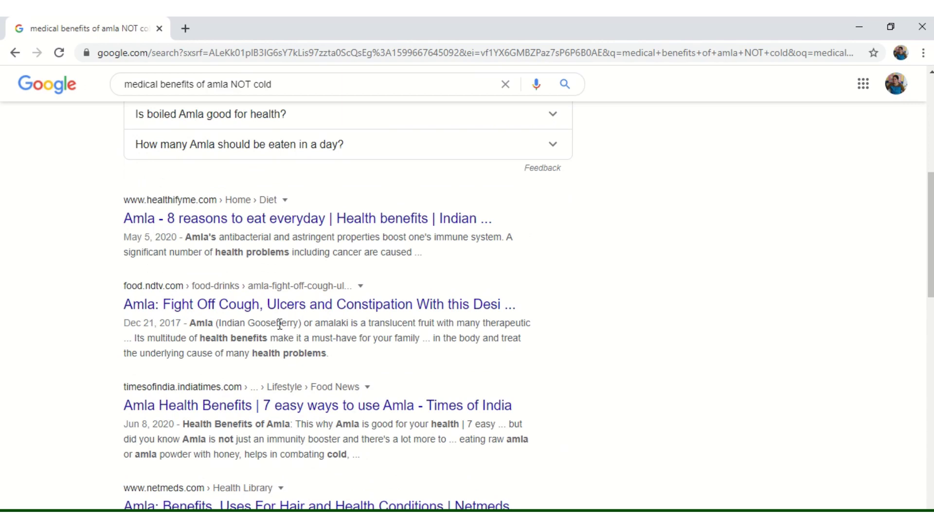
scroll(280, 322, "up", 6)
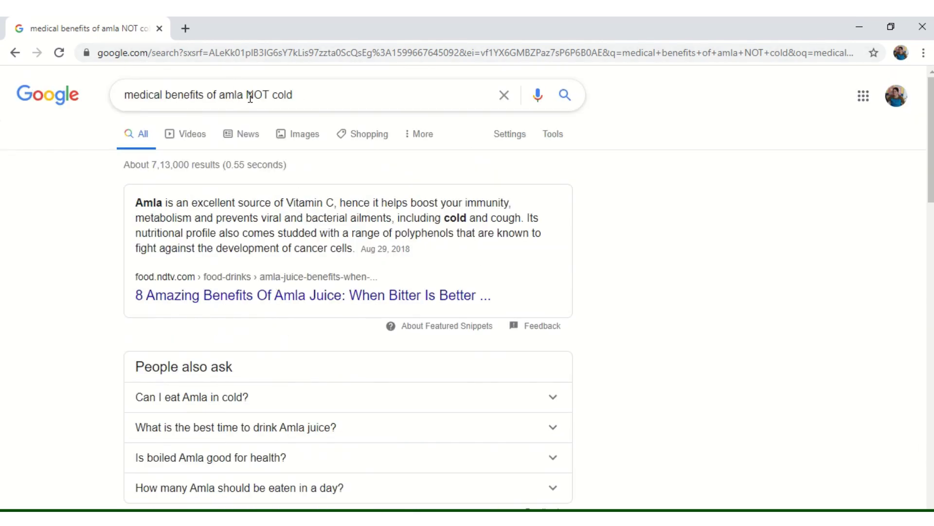
left_click_drag(247, 95, 305, 94)
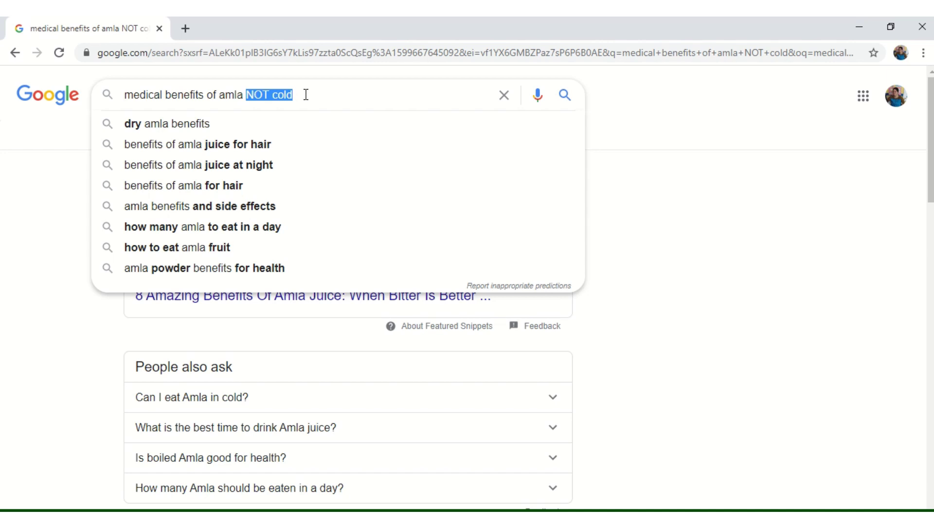
- Replace 'NOT cold' with 'AND lemon', search, and scroll through the about 5,72,000 results
type("AND")
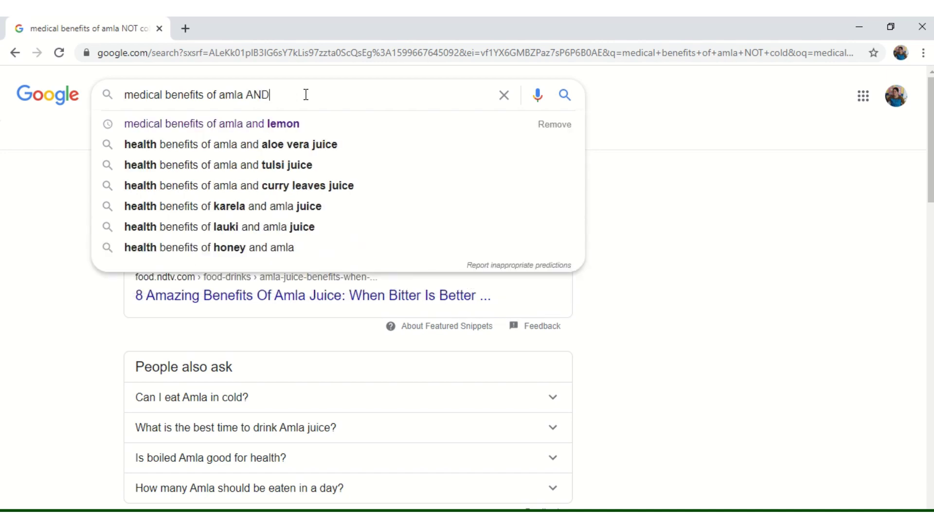
type(" lemon")
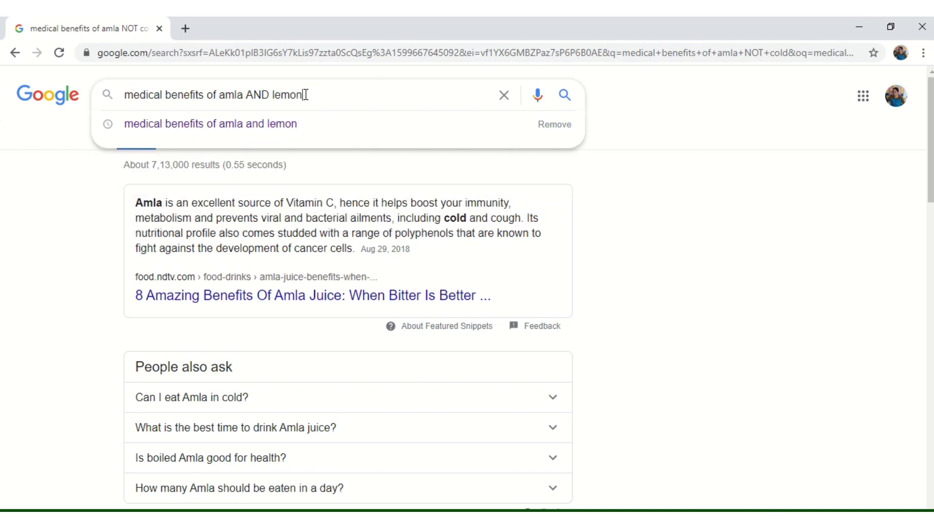
key("Return")
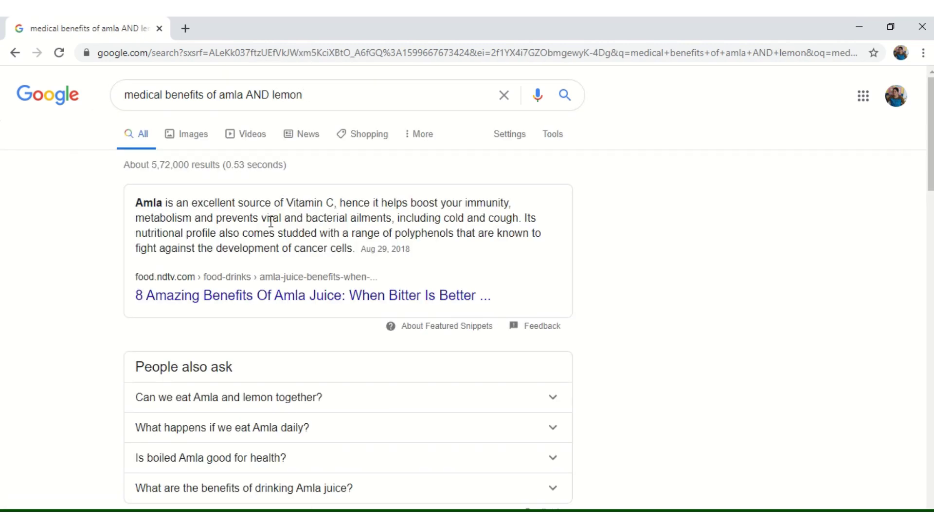
scroll(271, 222, "down", 4)
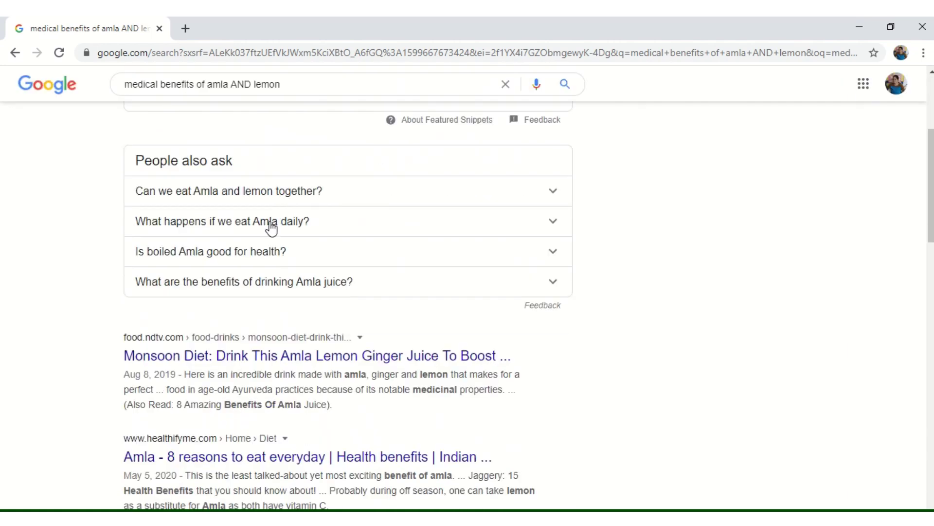
scroll(265, 237, "down", 3)
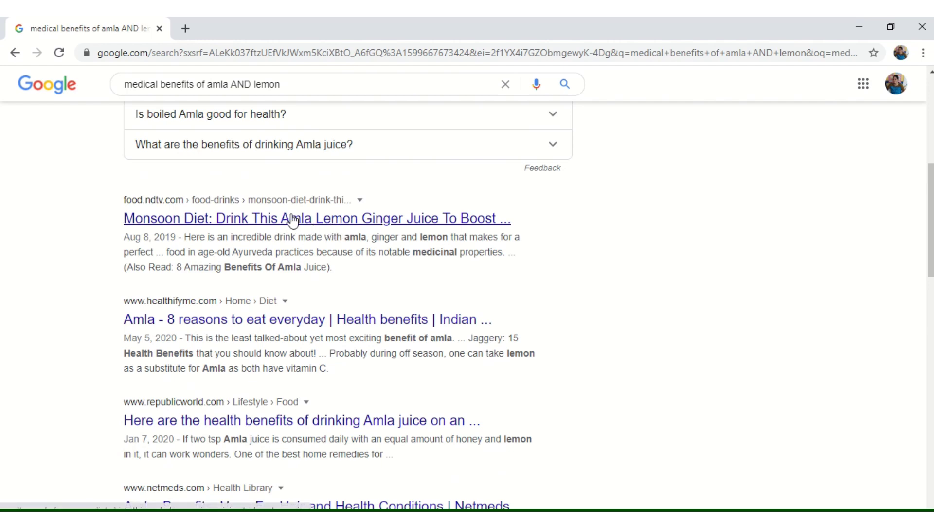
scroll(273, 225, "up", 4)
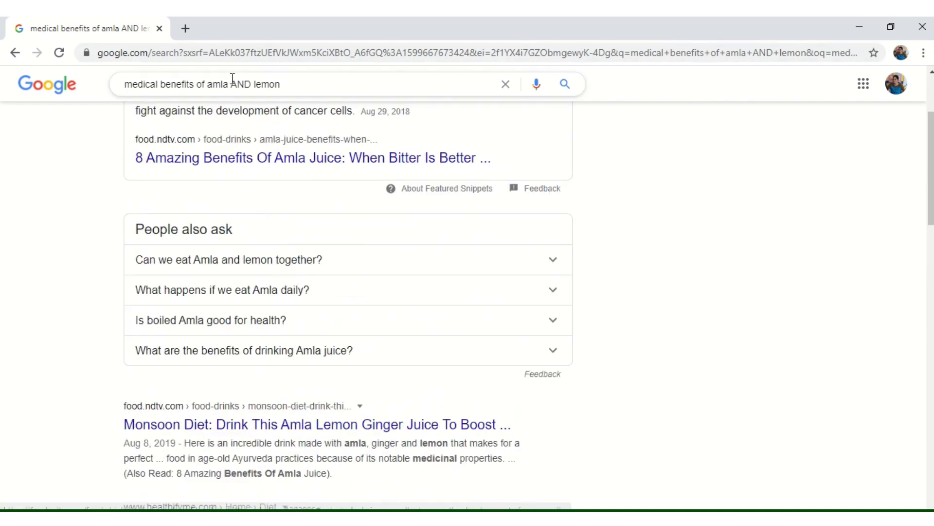
left_click_drag(230, 85, 252, 86)
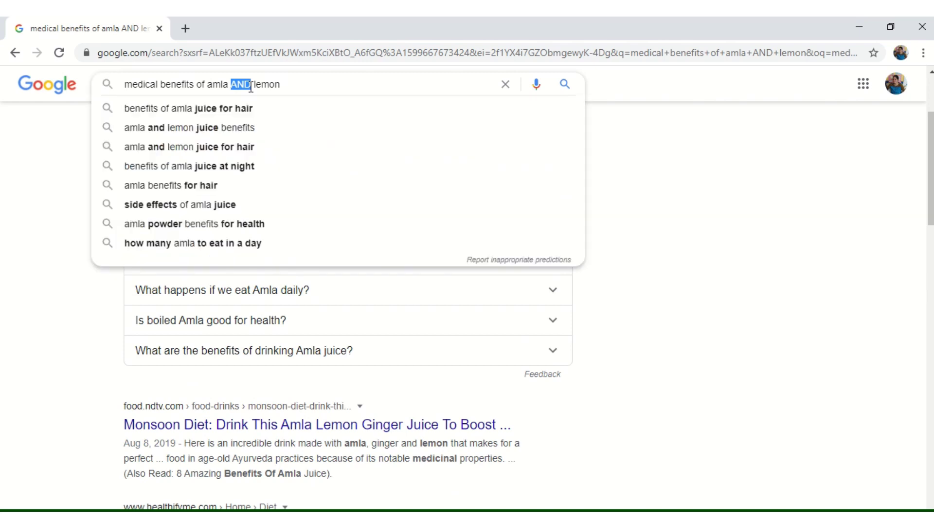
- Change the operator to OR and browse results for 'medical benefits of amla OR lemon'
type("o")
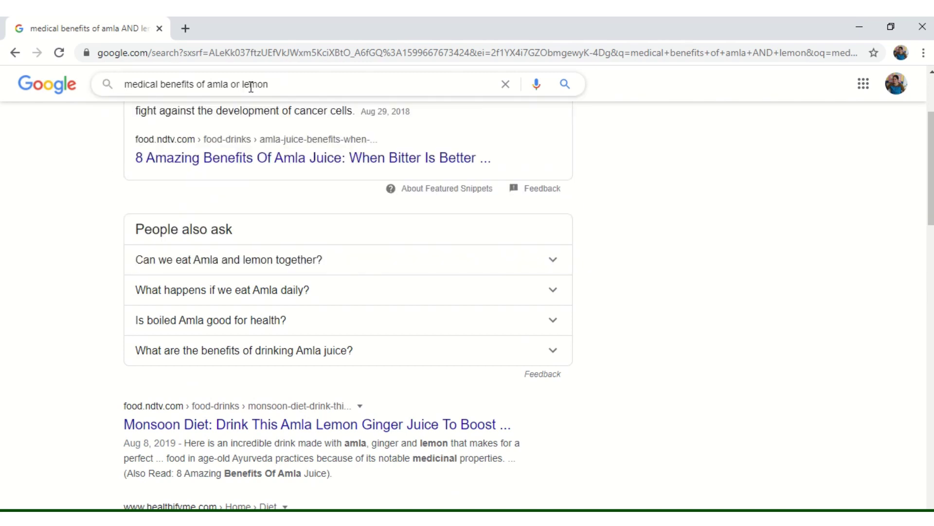
key("BackSpace")
type("OR")
key("Return")
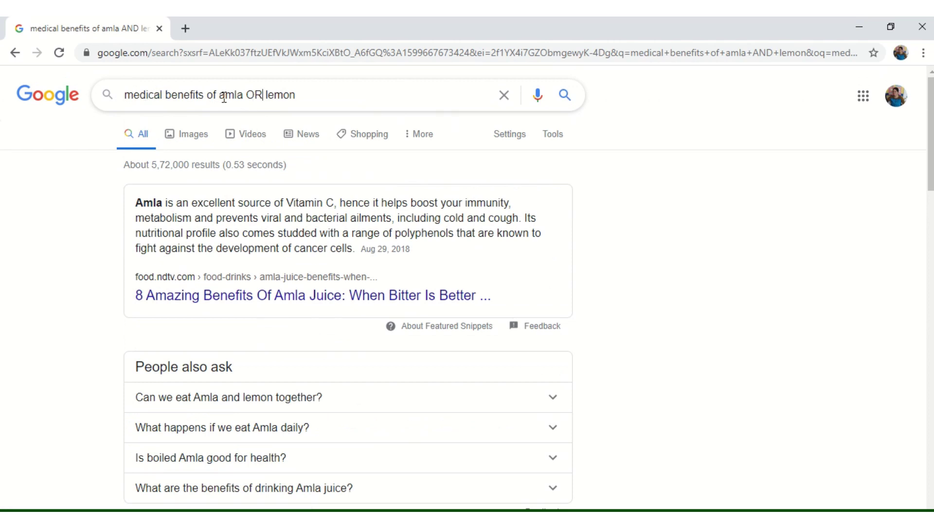
left_click_drag(297, 95, 220, 94)
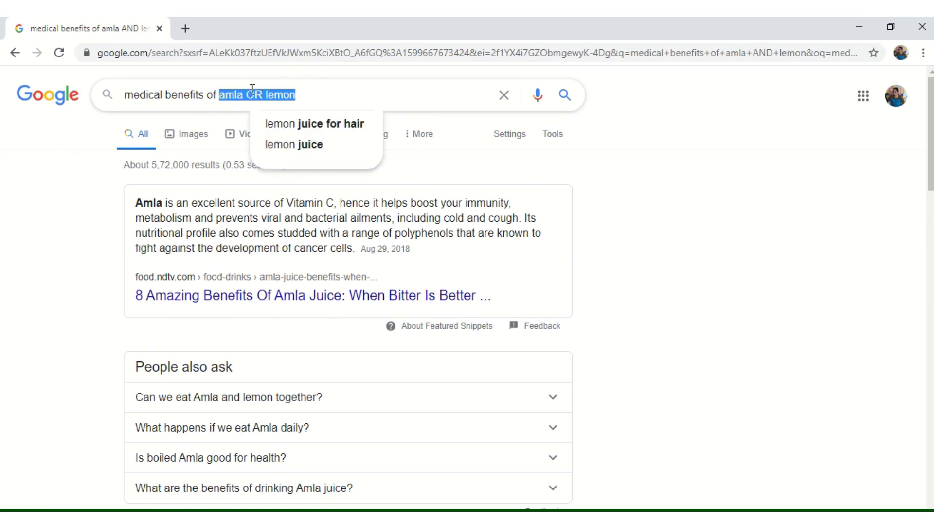
left_click(347, 92)
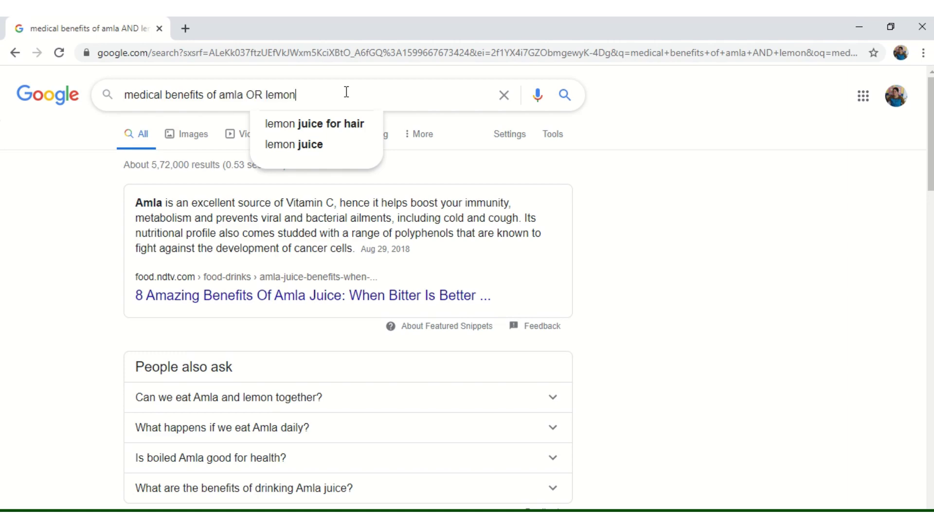
key("Return")
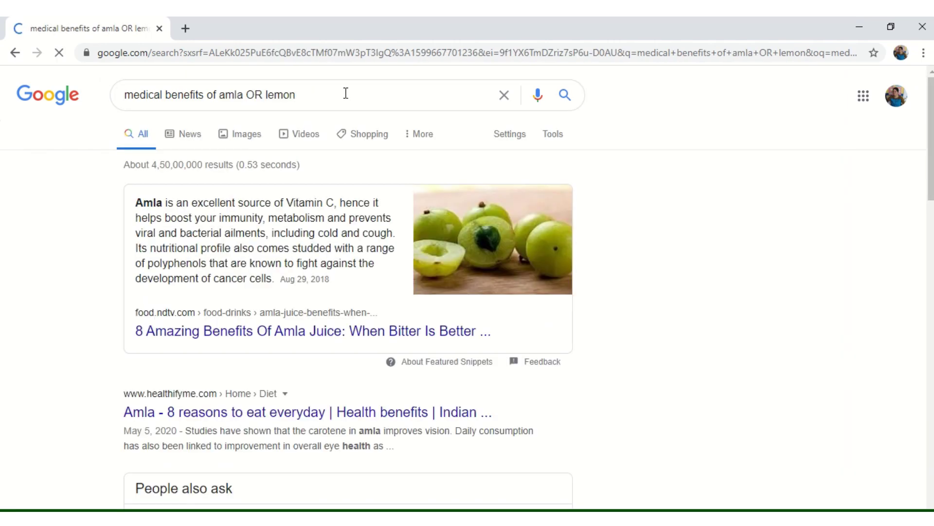
scroll(298, 251, "down", 7)
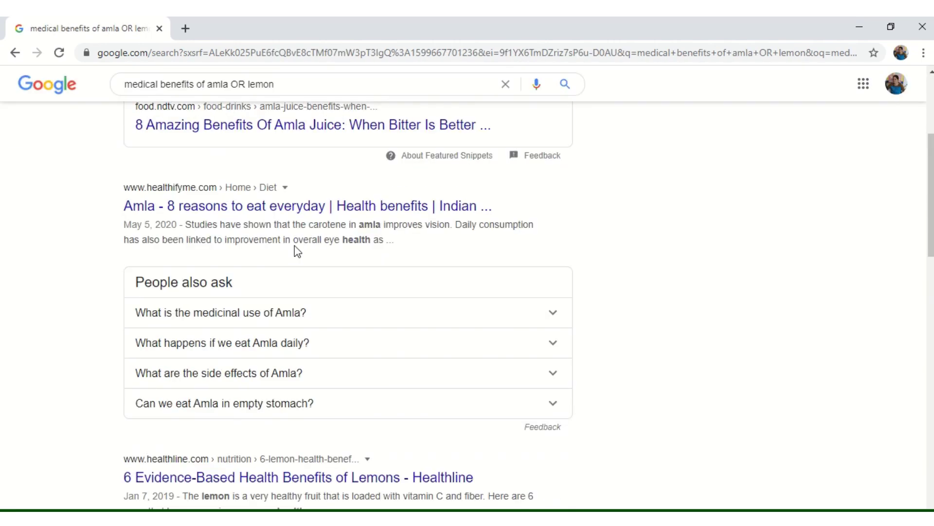
left_click(376, 343)
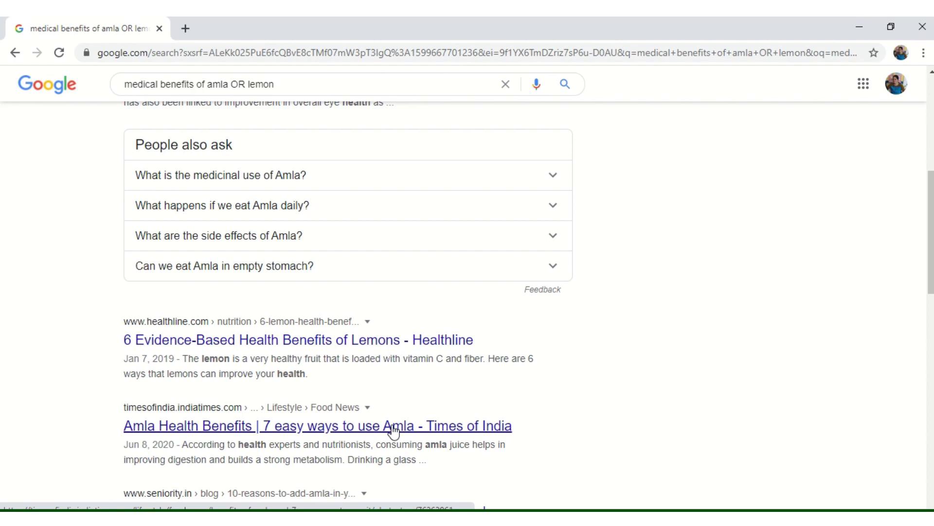
scroll(393, 432, "down", 4)
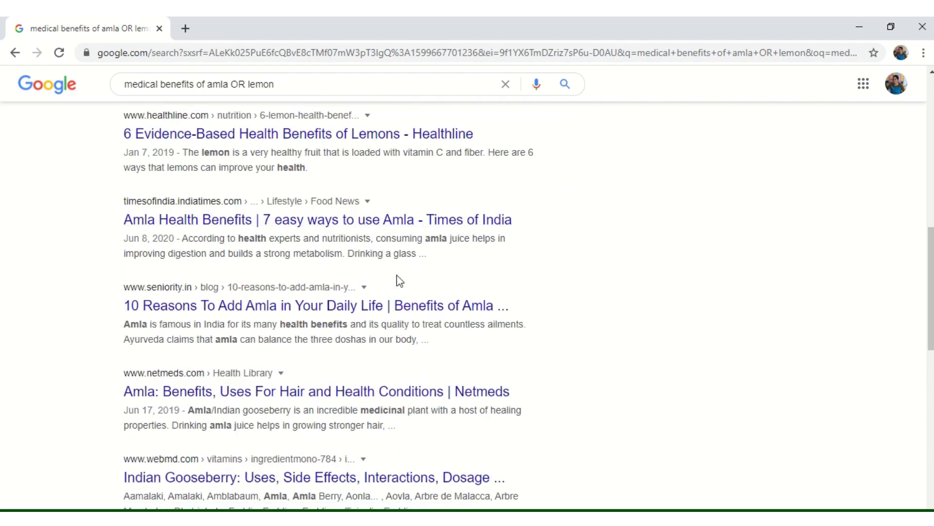
scroll(313, 258, "up", 7)
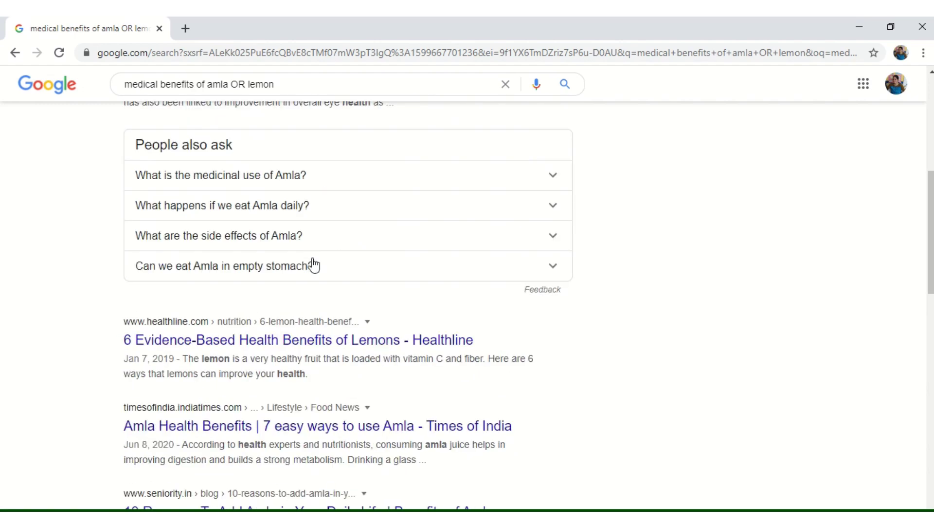